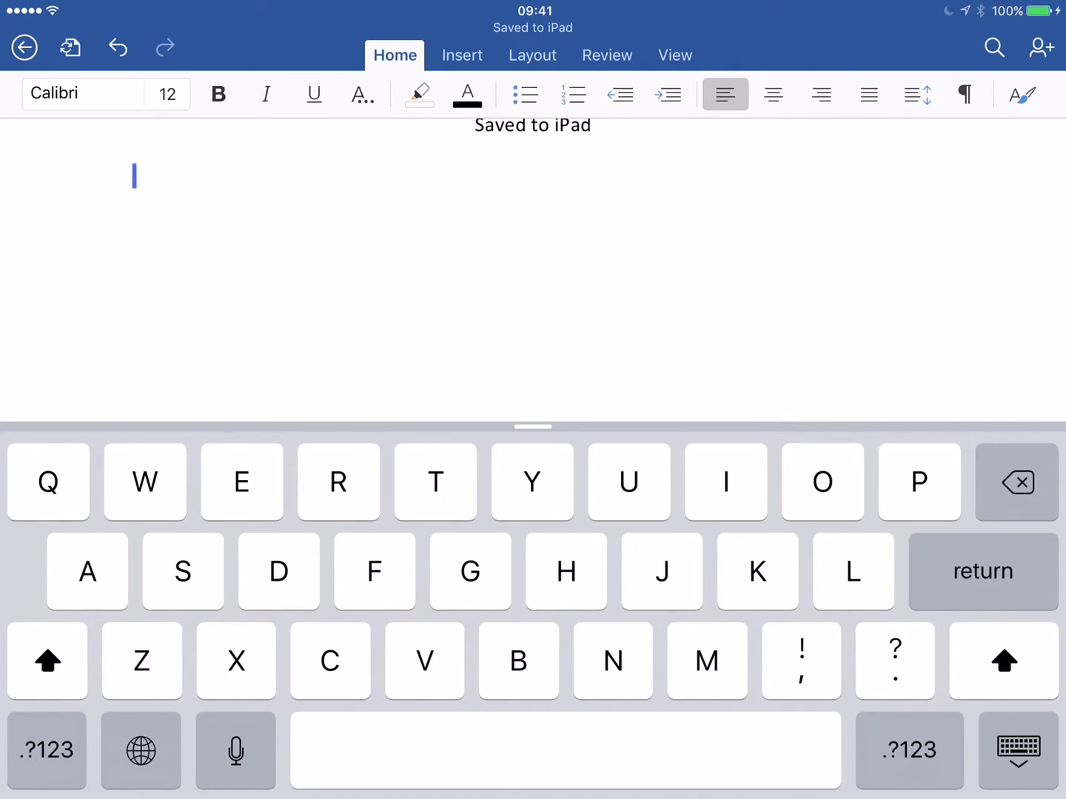
- Dictate the self-introduction sentence with a period on two separate lines
click(236, 750)
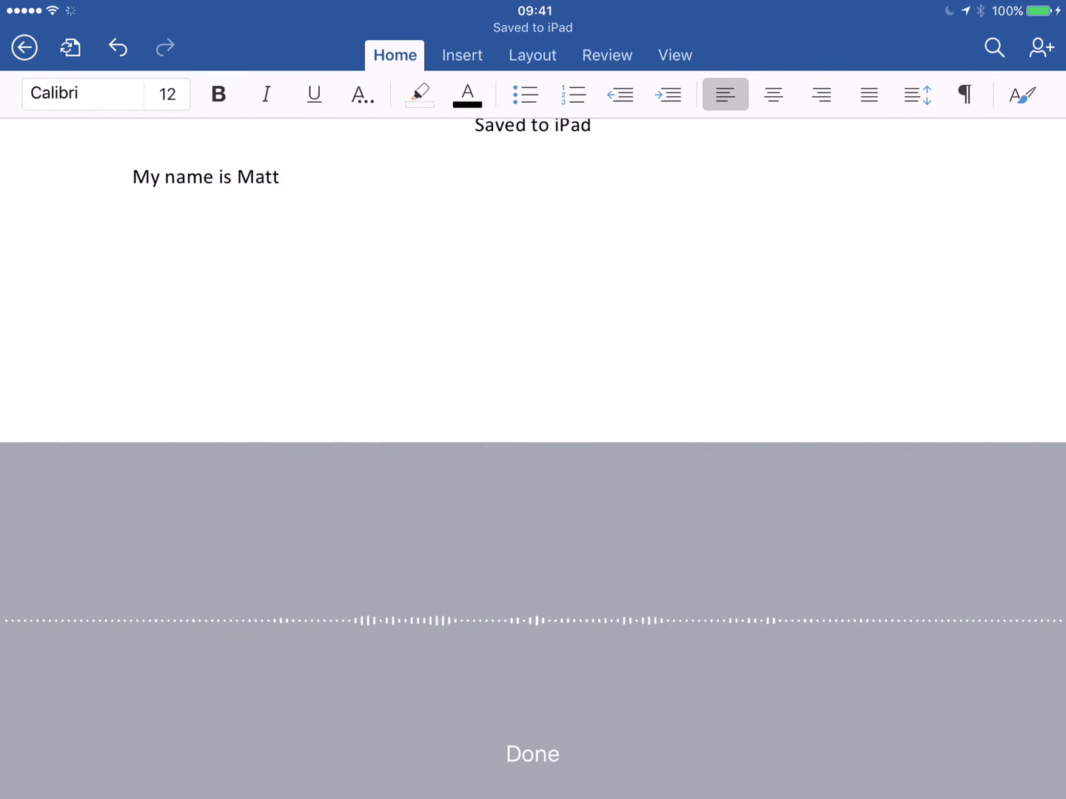
click(532, 754)
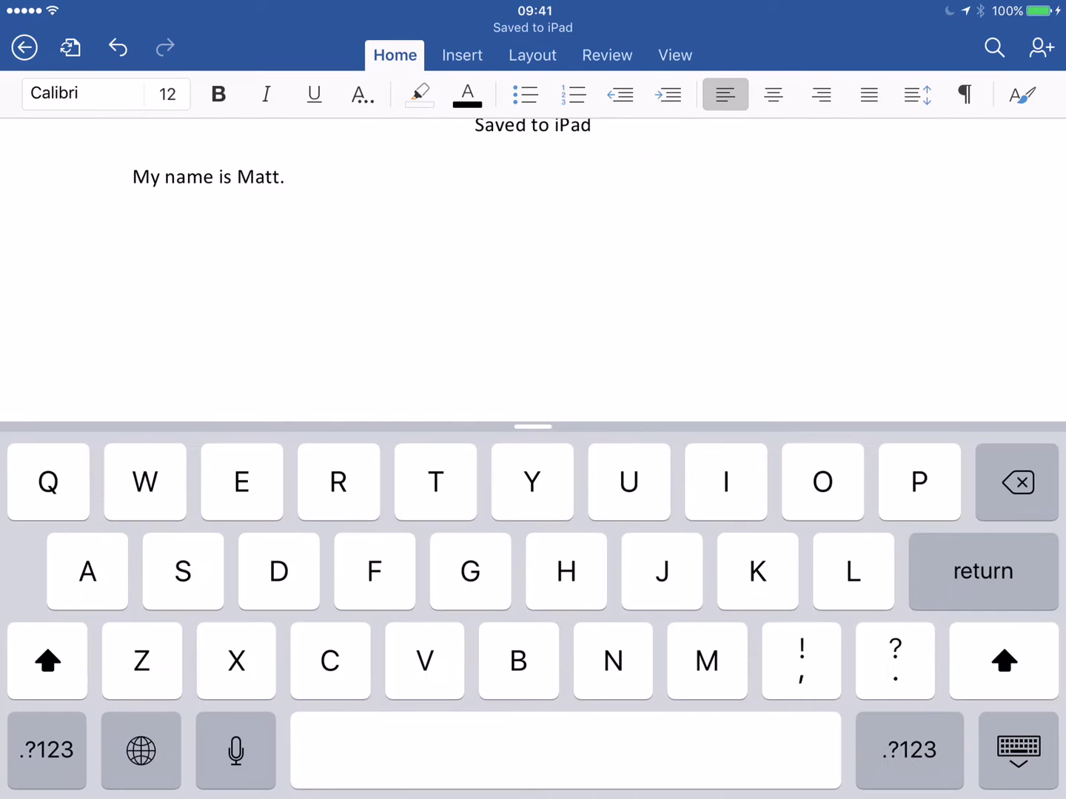
text(My name is Matt.)
key(Return)
key(Return)
click(236, 750)
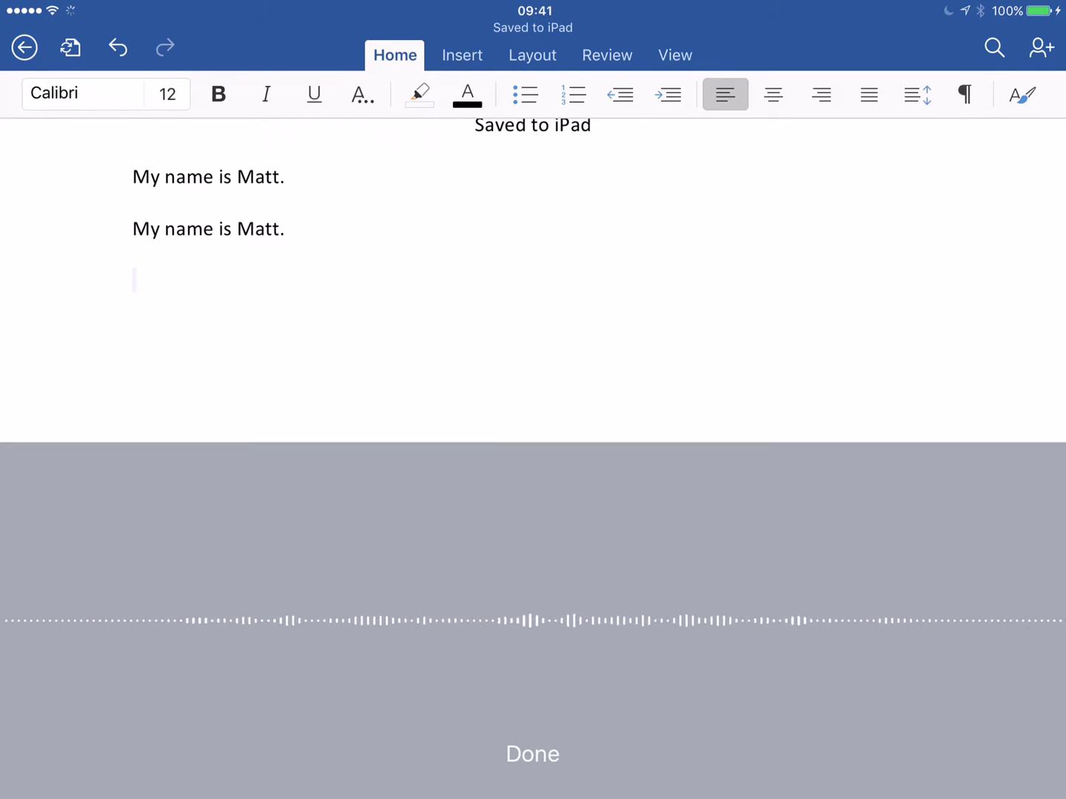
click(532, 753)
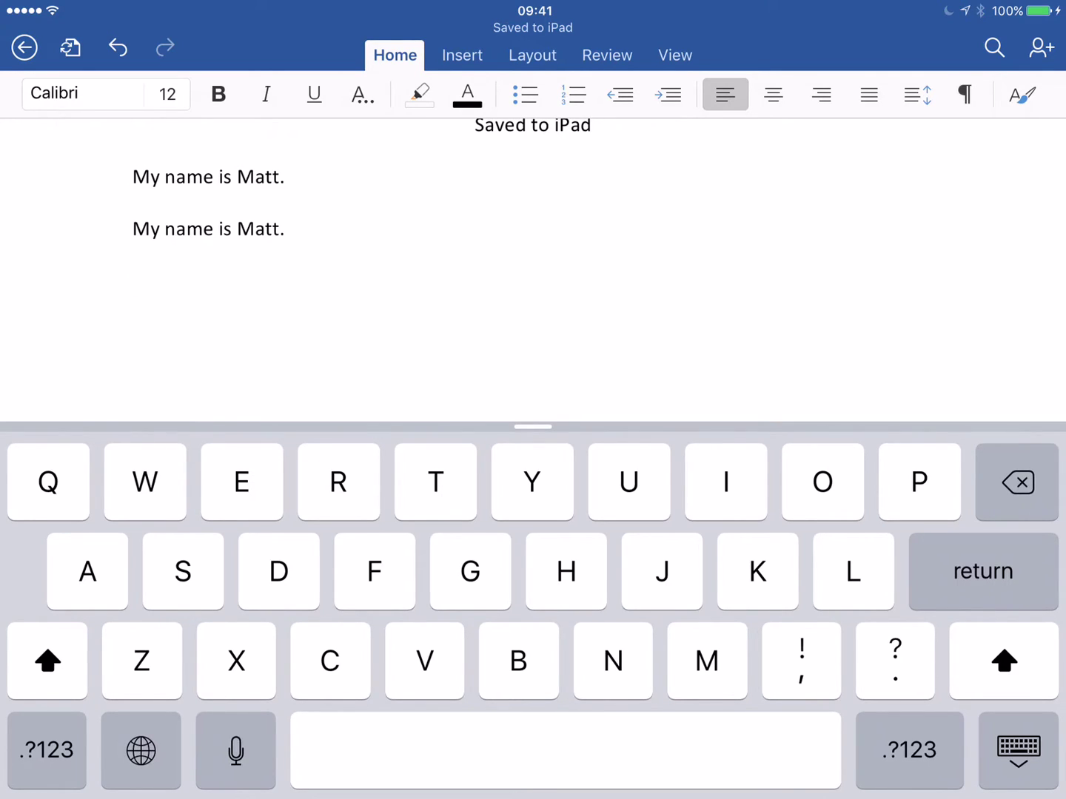
- Start dictation for the line quoting "iPads are awesome"
click(236, 751)
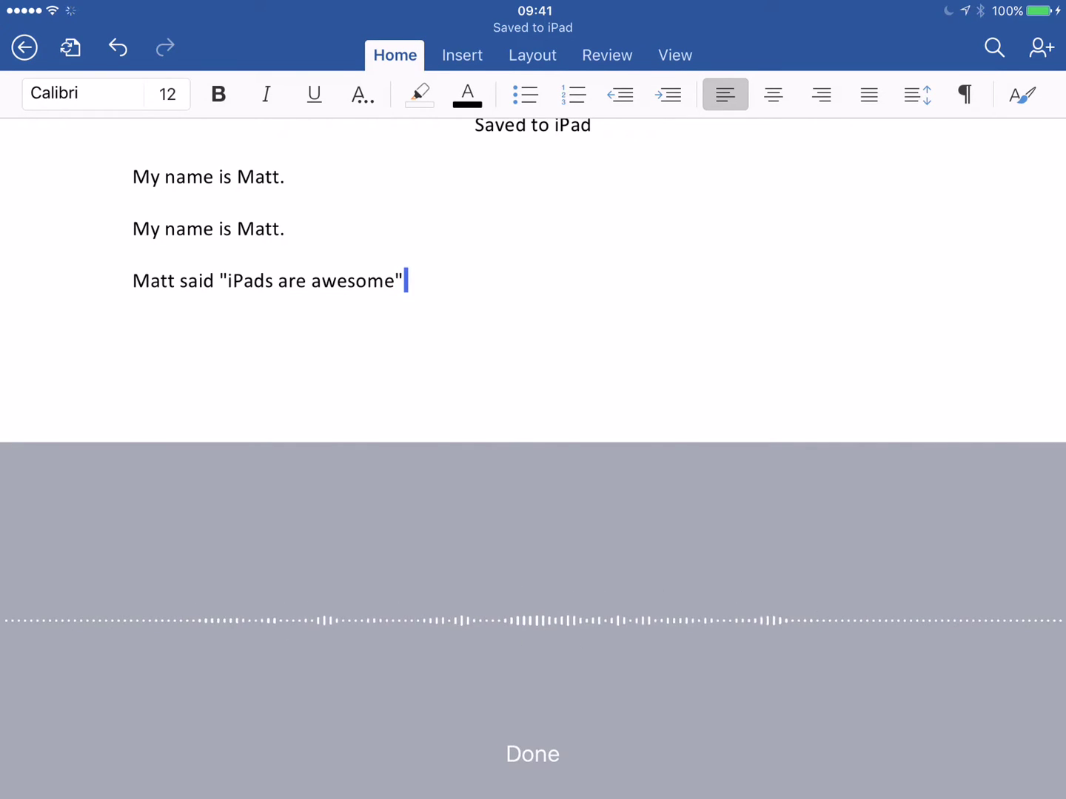
- End the quoted "iPads are awesome" sentence and start a new empty line
click(532, 754)
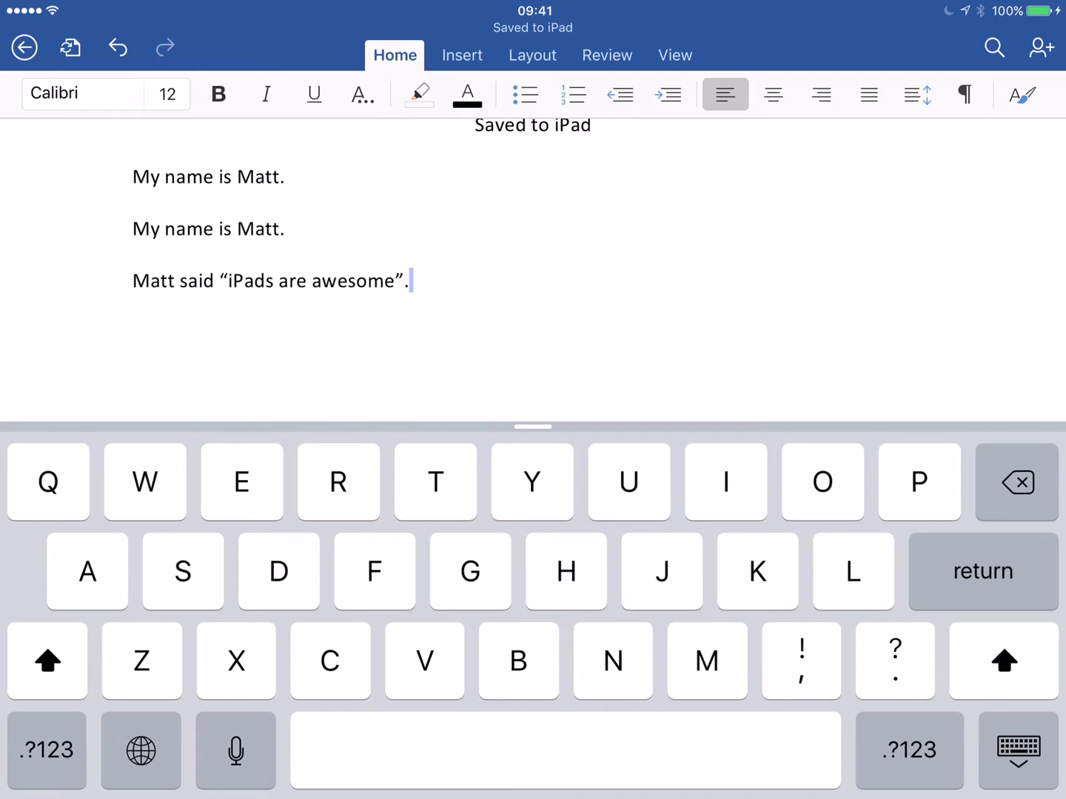
click(983, 572)
- Dictate "The iPad costs about £400." and add an empty line below
click(236, 750)
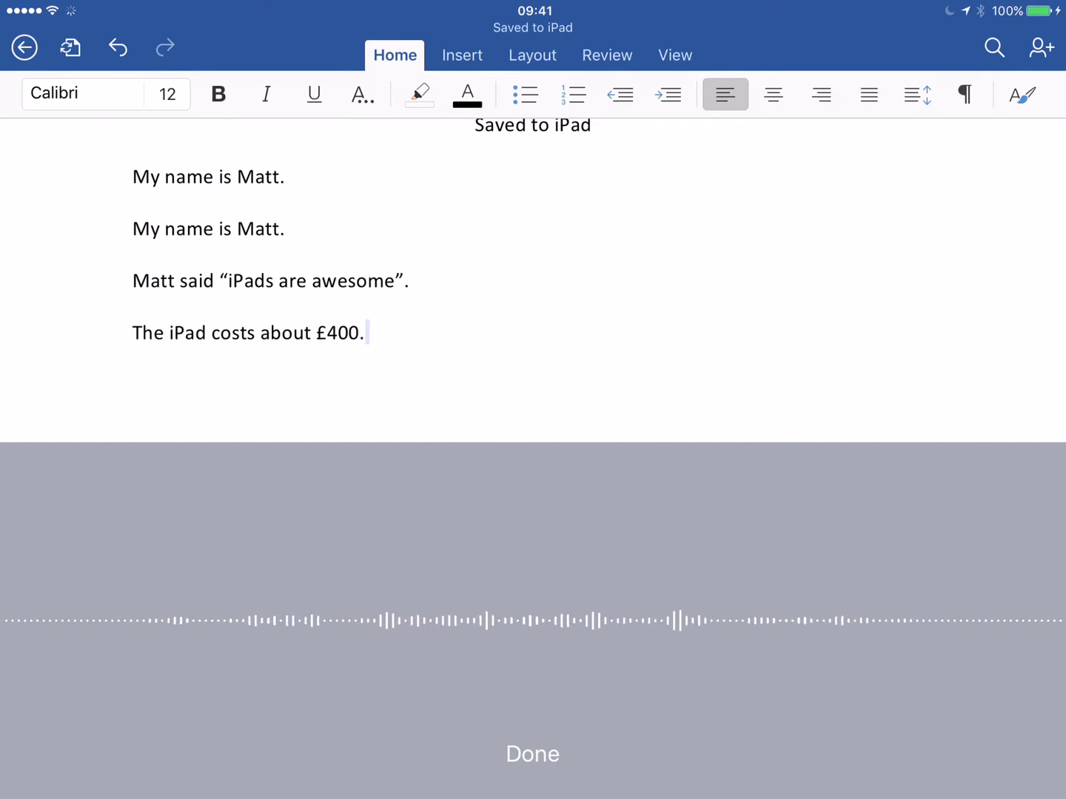
click(532, 753)
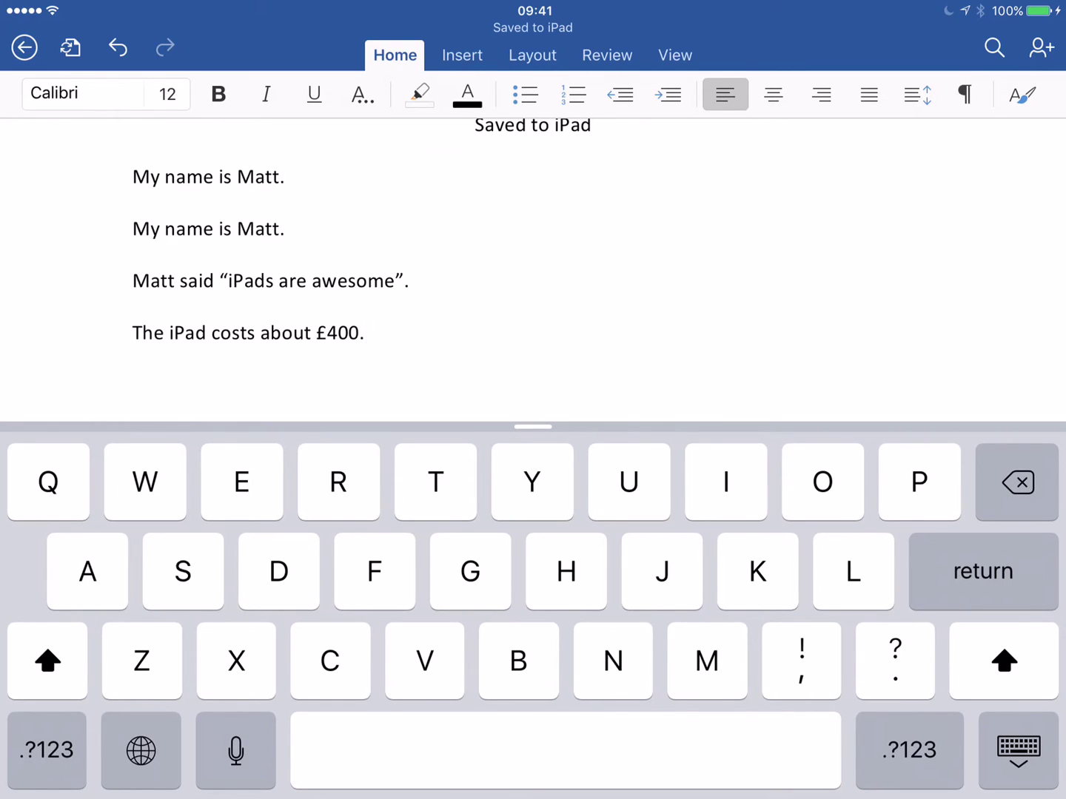
key(Return)
- Dictate "MY NAME IS MATT." in capitals, then dictate it in normal case below
click(235, 750)
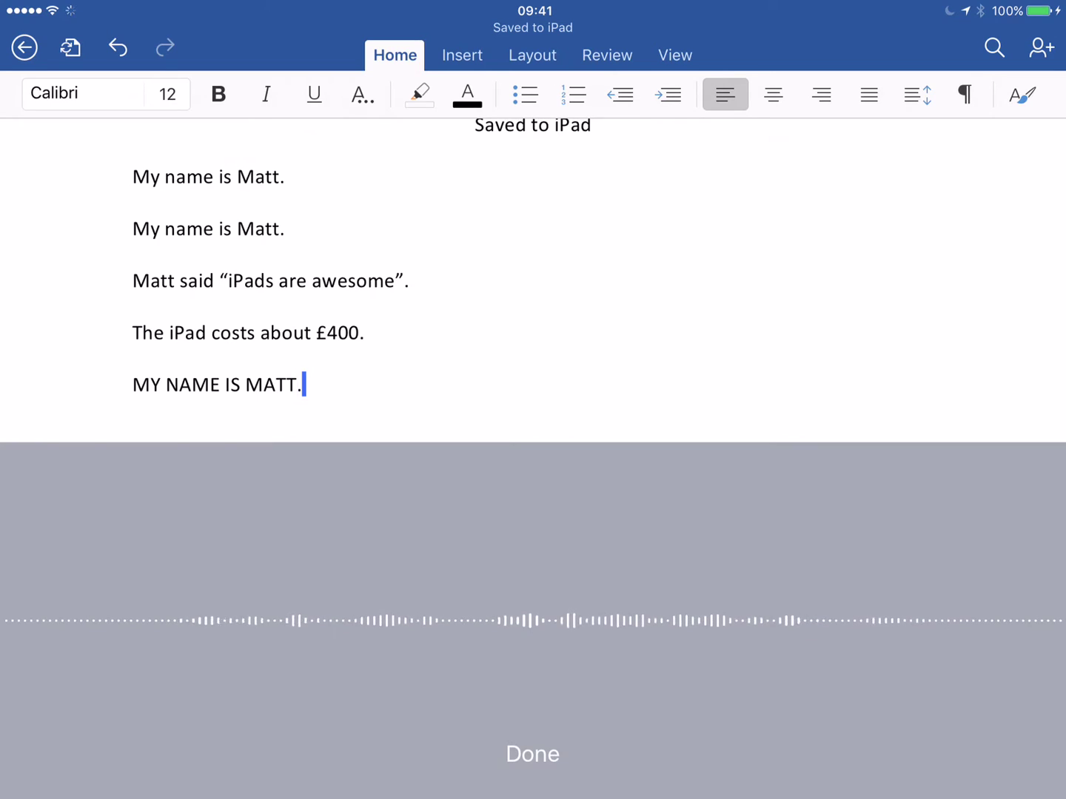
click(532, 755)
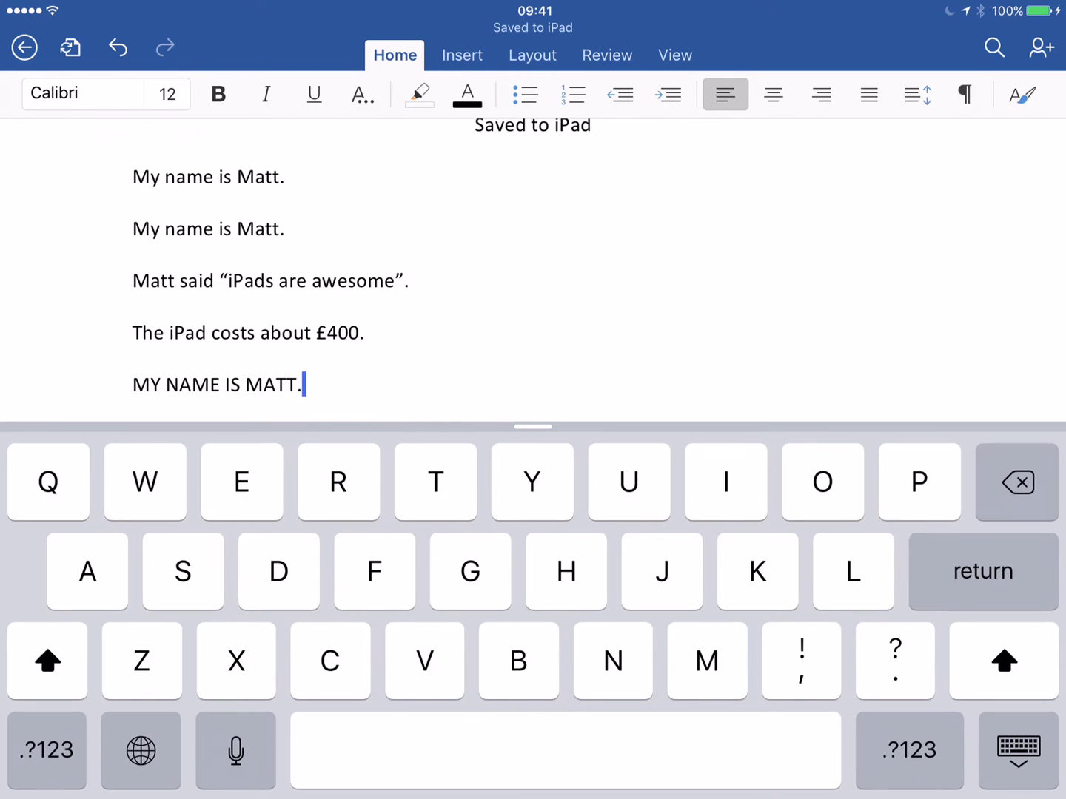
click(982, 571)
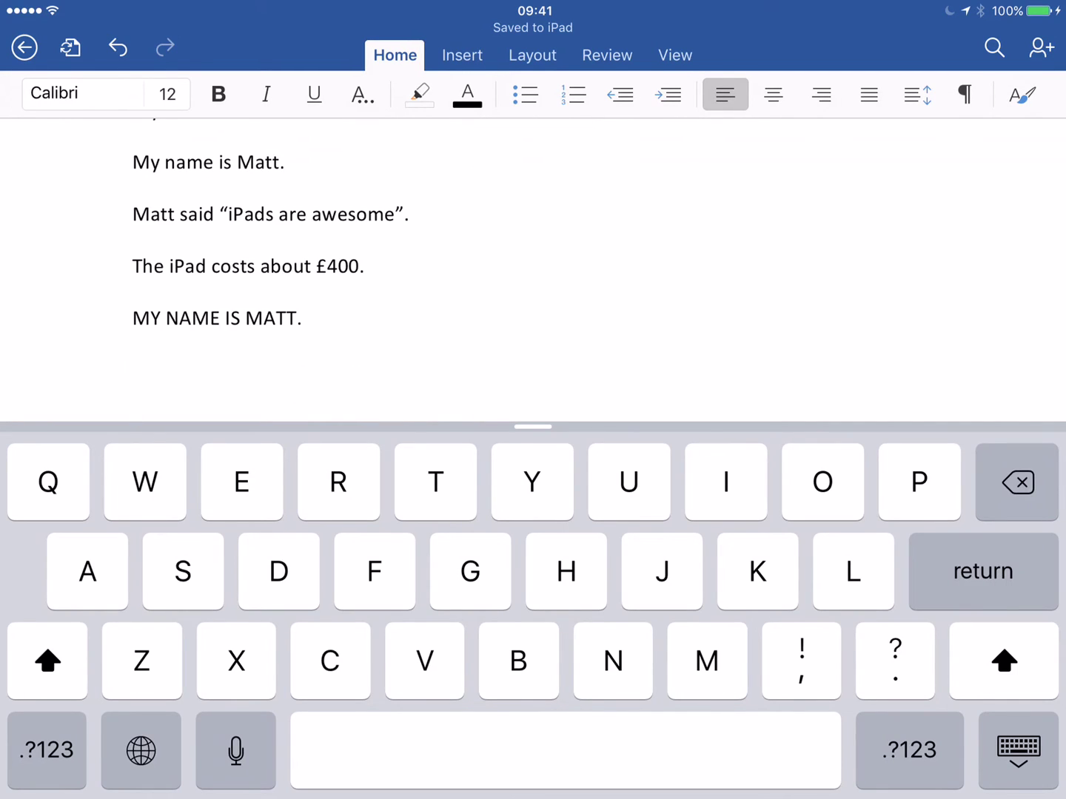
click(235, 749)
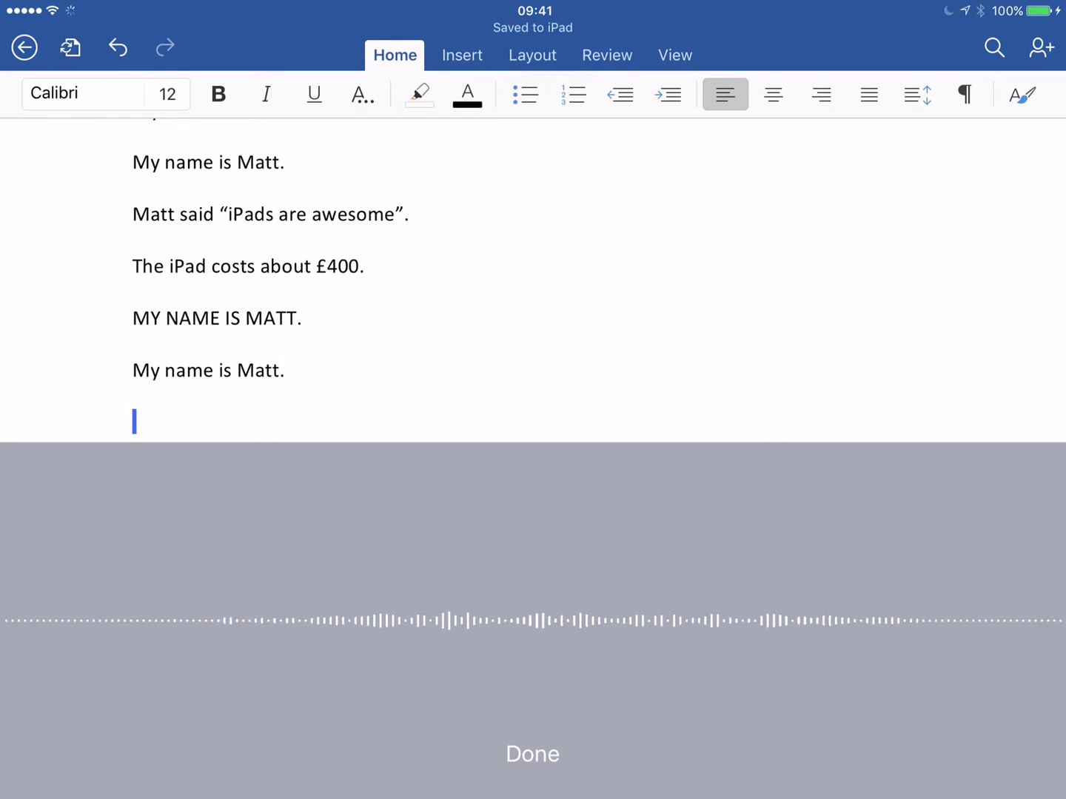
- Dictate the symbol line "!?:;/%© &" followed by a new line
click(532, 754)
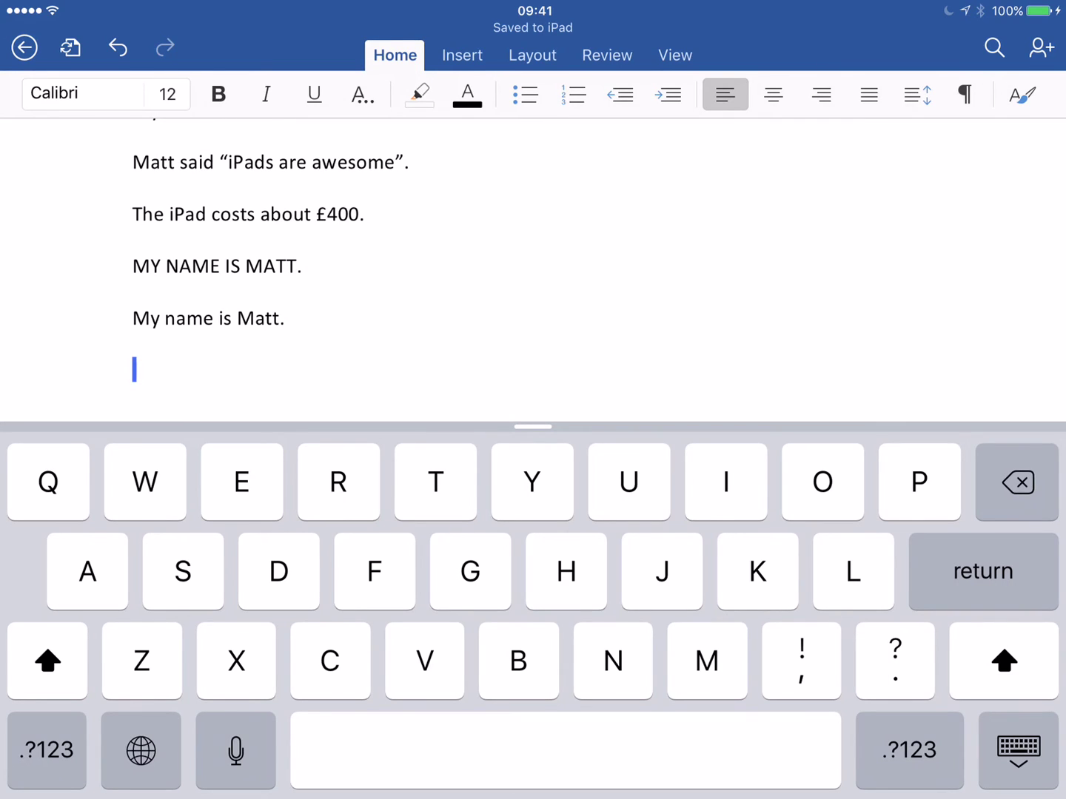
click(235, 750)
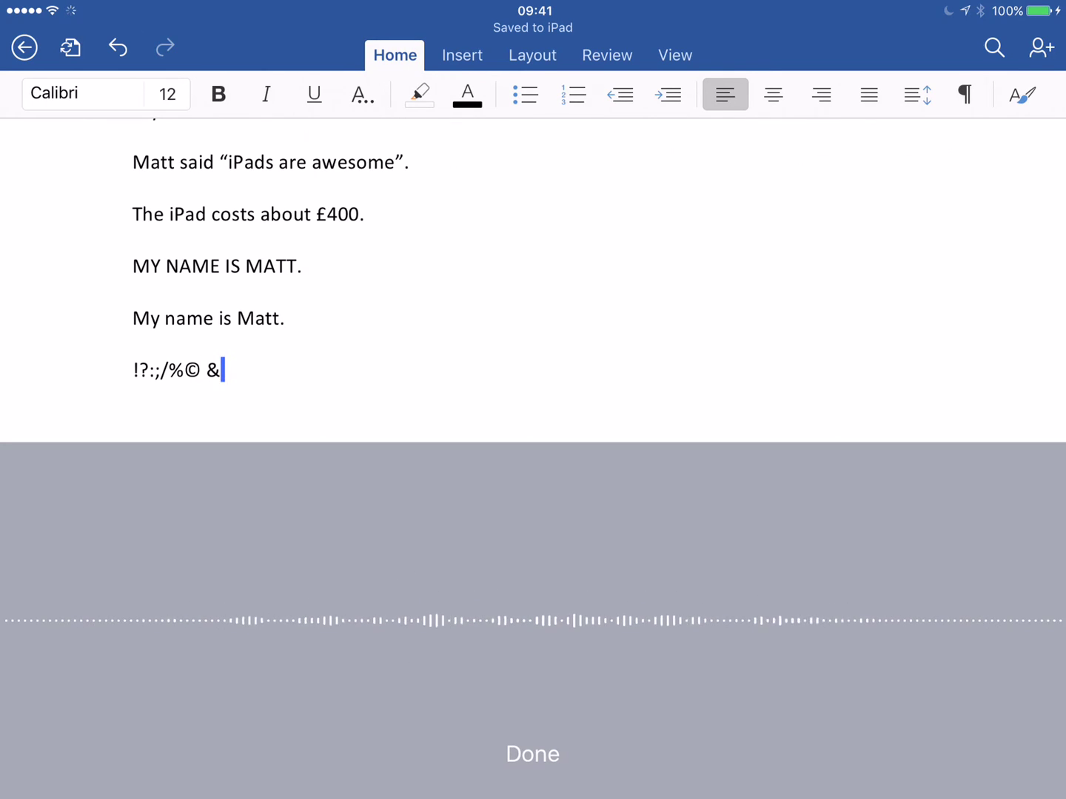
- Stop dictation, leaving an empty line below the symbols
click(534, 754)
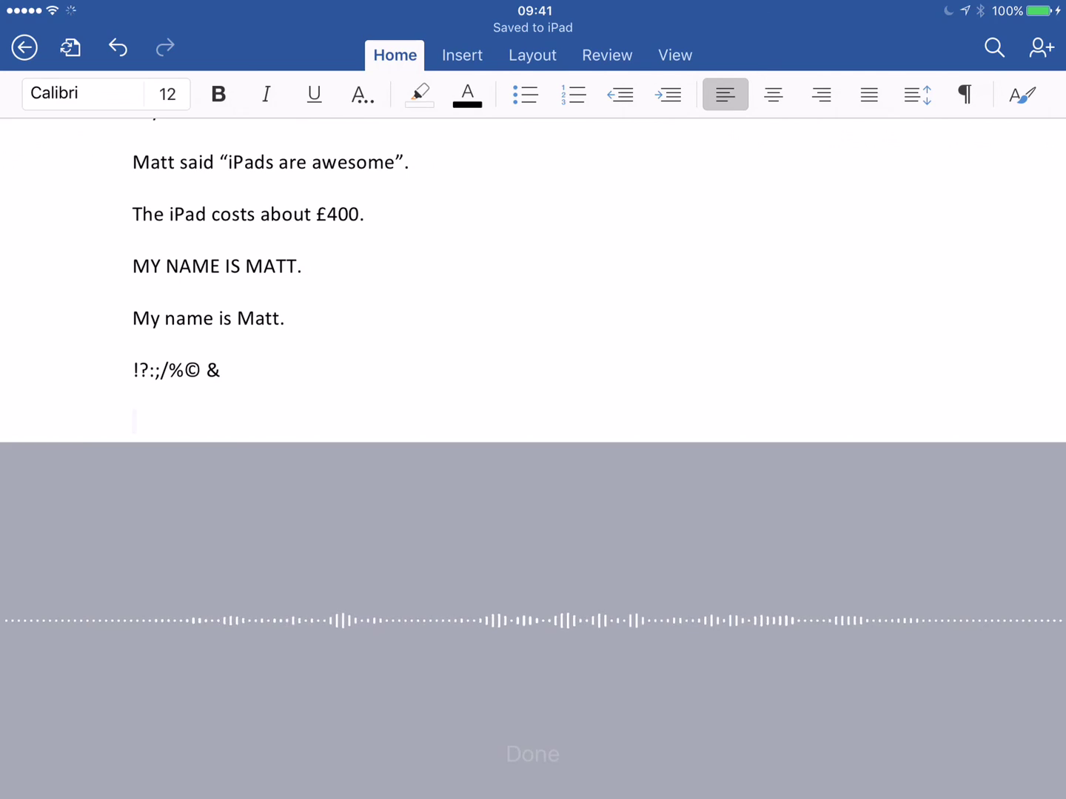